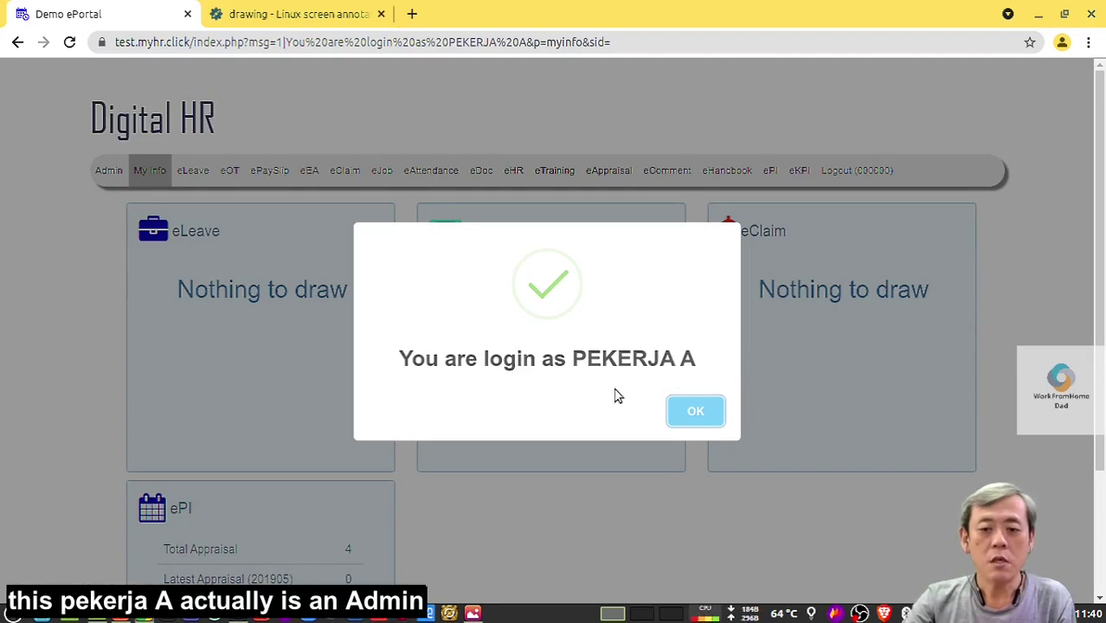
Step: Dismiss the 'You are login as' confirmation to reach the My Info dashboard
{"action": "left_click", "coordinate": [695, 409]}
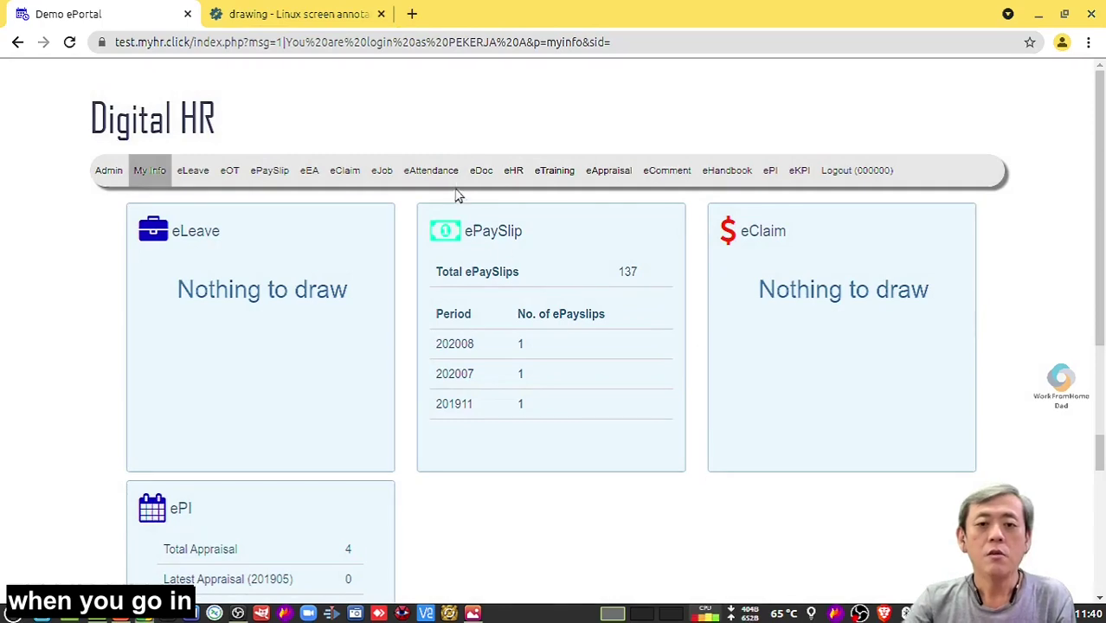
Step: Open eAttendance to list the seven 2021-08-18 attendance records
{"action": "left_click", "coordinate": [444, 175]}
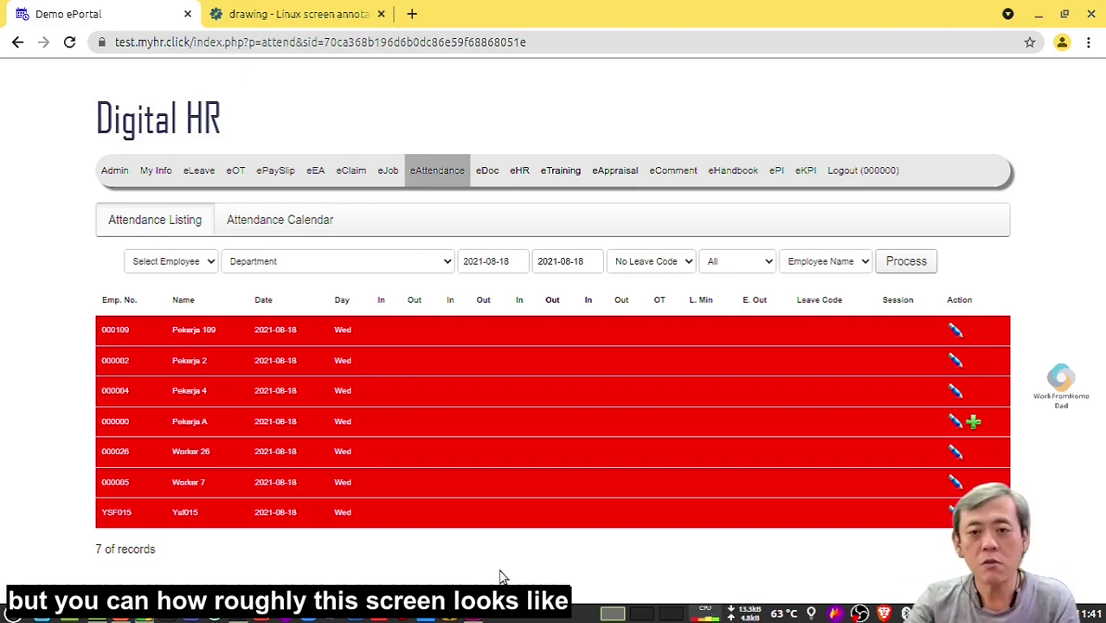
Step: Bring the eAttendance.png screenshot forward in Xviewer
{"action": "left_click", "coordinate": [472, 614]}
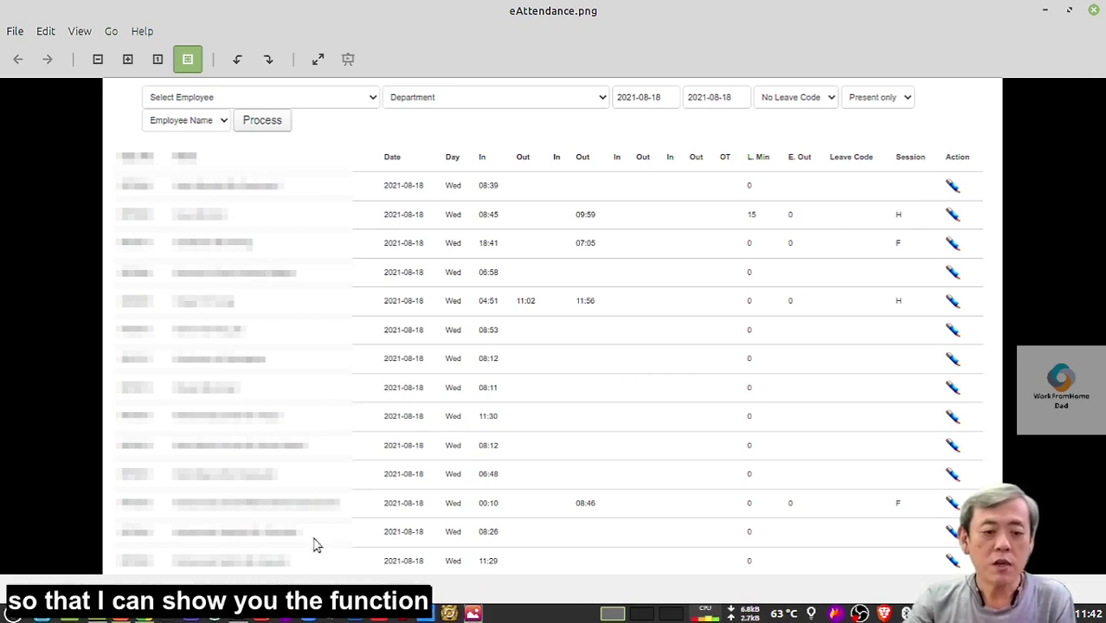
Step: Return to Digital HR, open the first employee's Edit Attendance form, and close it unchanged
{"action": "left_click", "coordinate": [146, 613]}
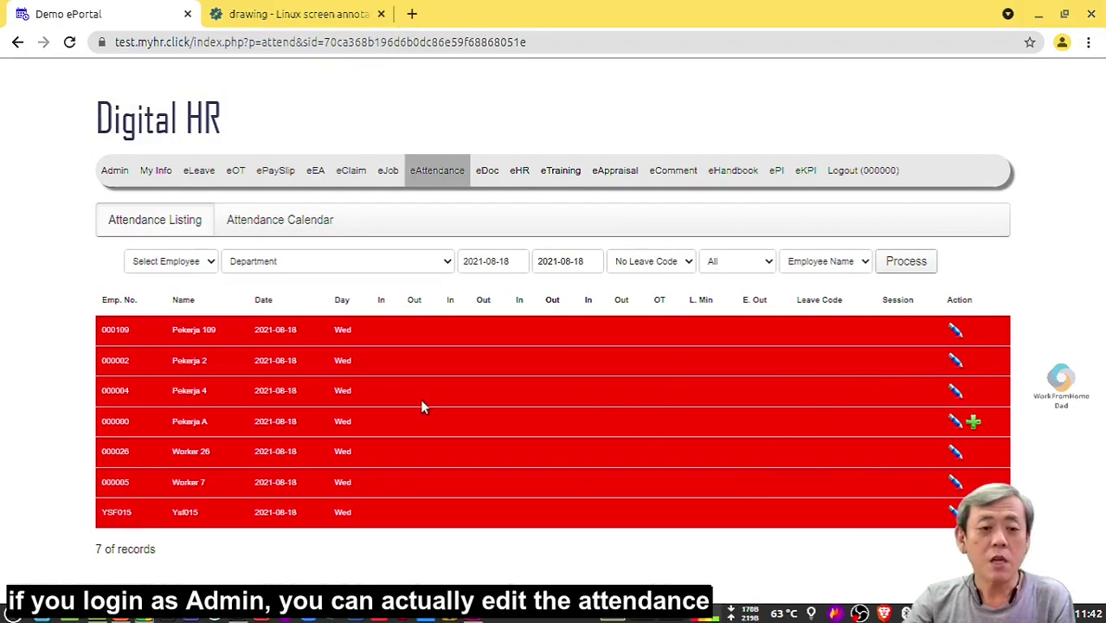
{"action": "left_click", "coordinate": [955, 333]}
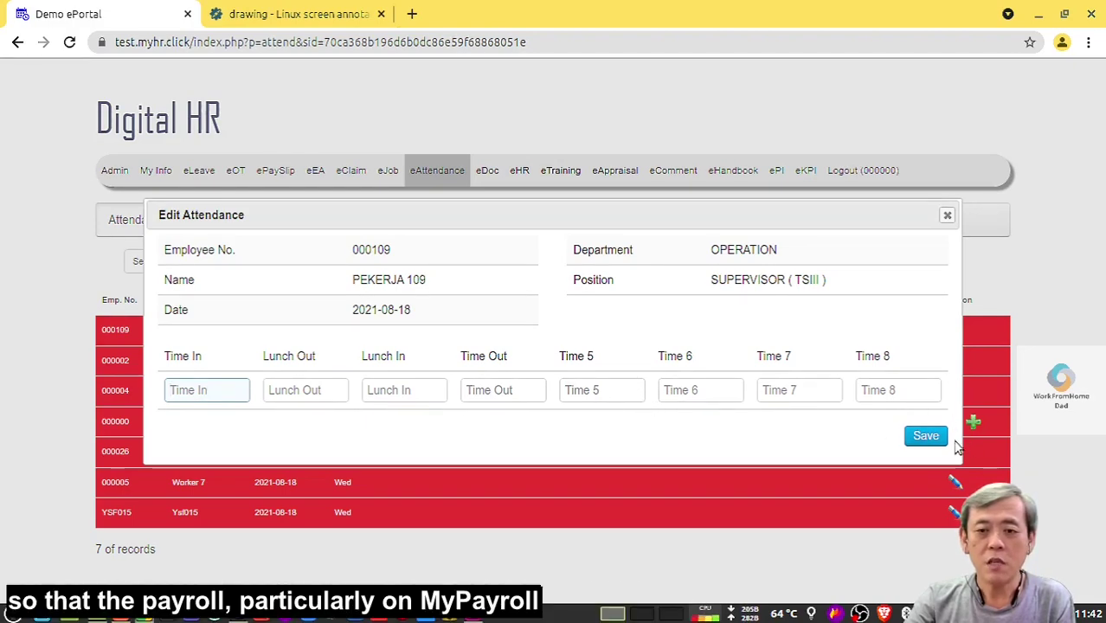
{"action": "left_click", "coordinate": [946, 215]}
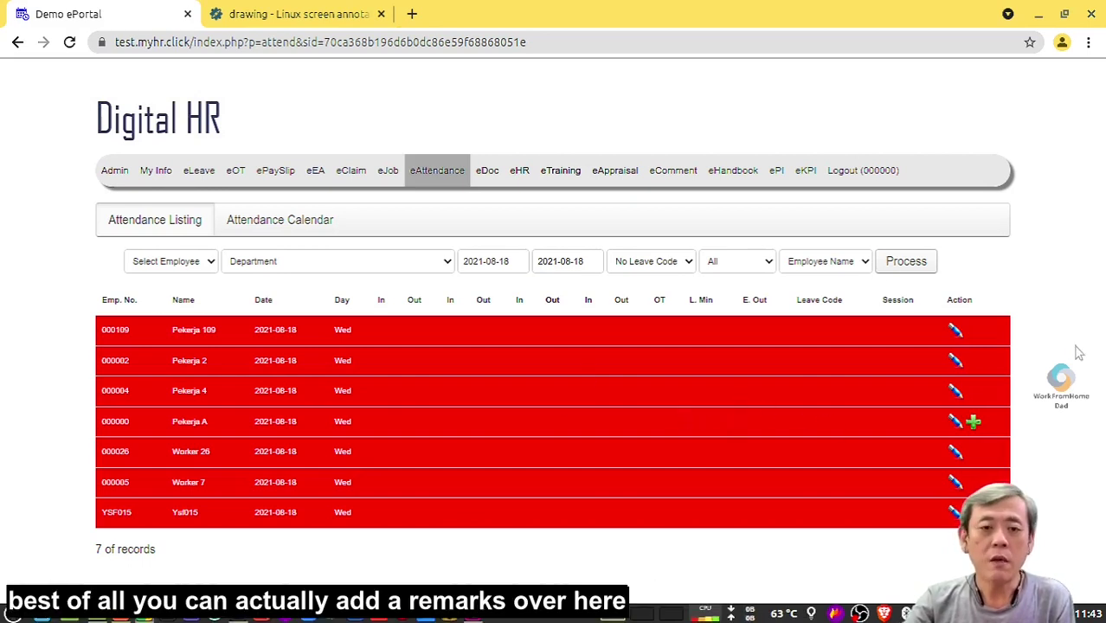
{"action": "left_click", "coordinate": [973, 422]}
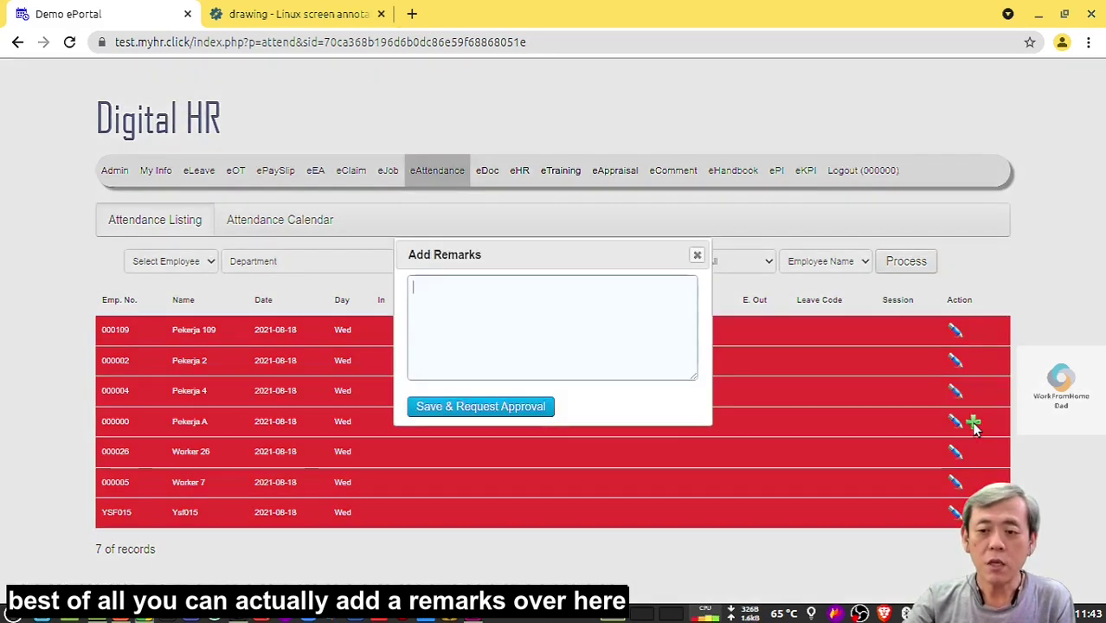
{"action": "left_click", "coordinate": [543, 314]}
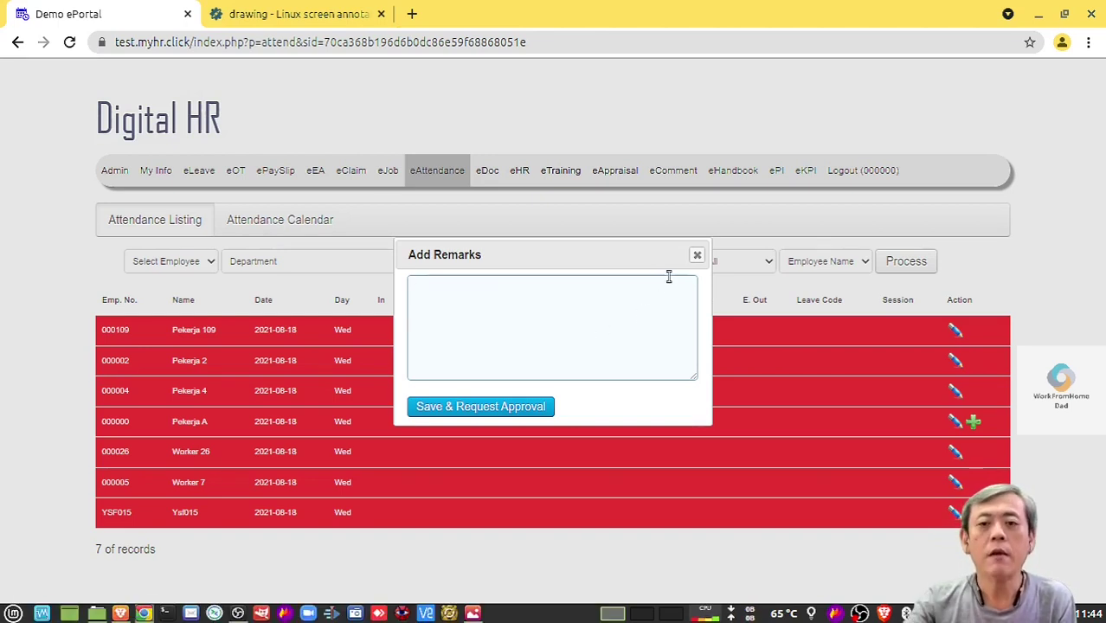
{"action": "left_click", "coordinate": [696, 254]}
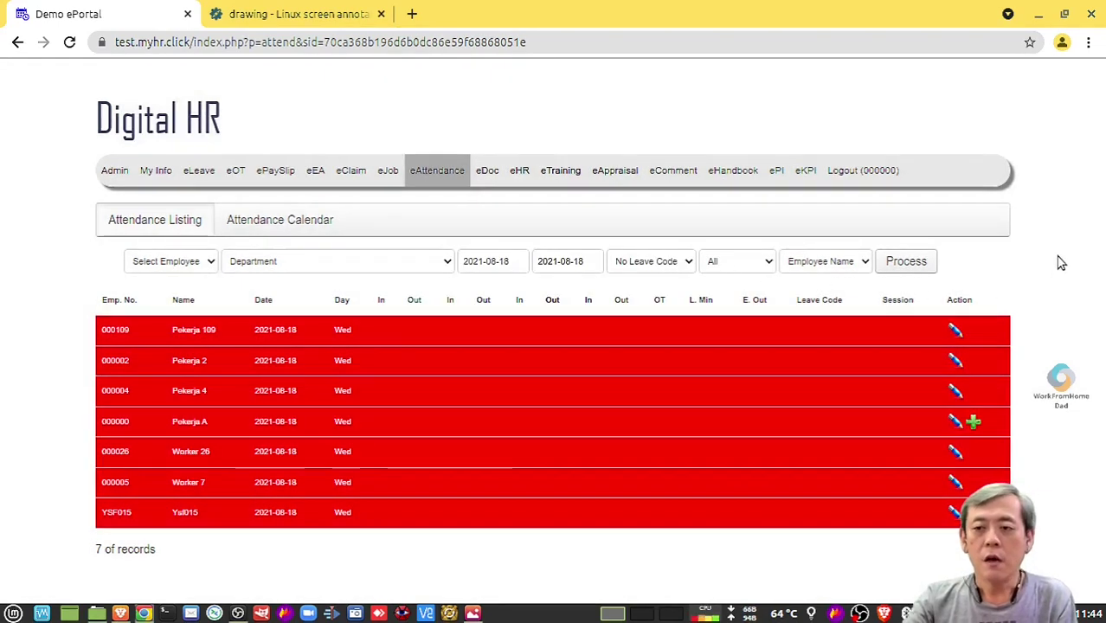